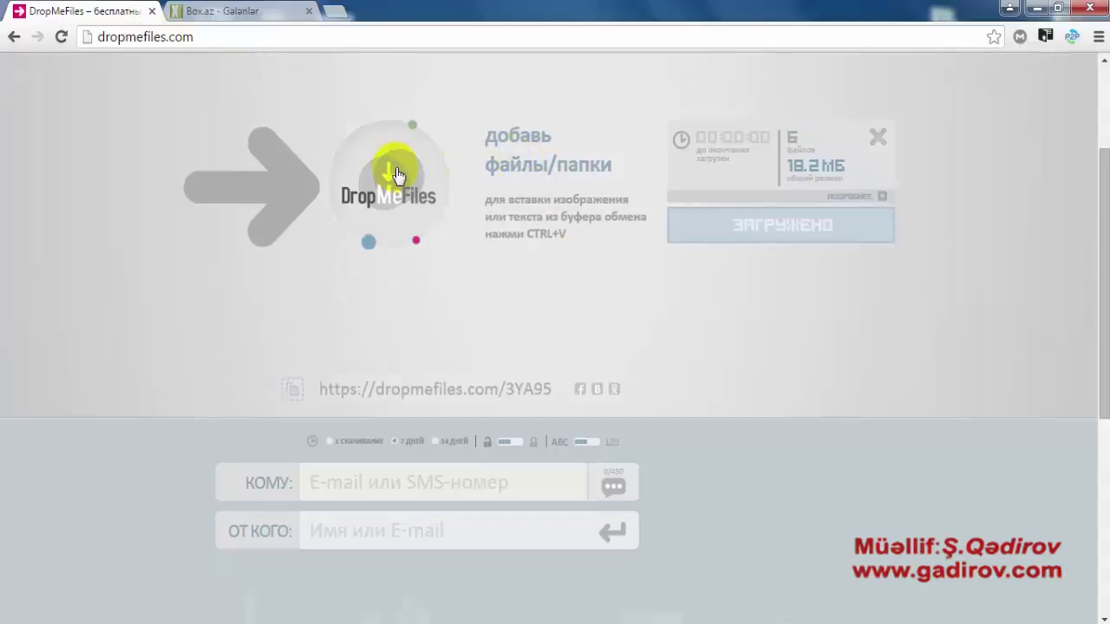
click(396, 174)
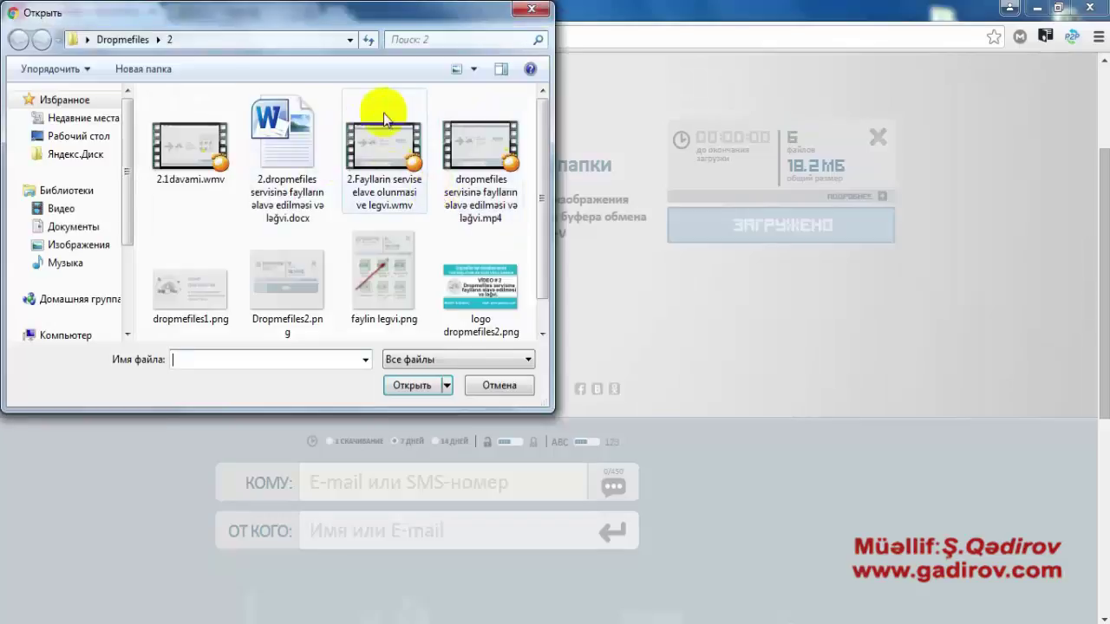
drag(465, 25, 500, 67)
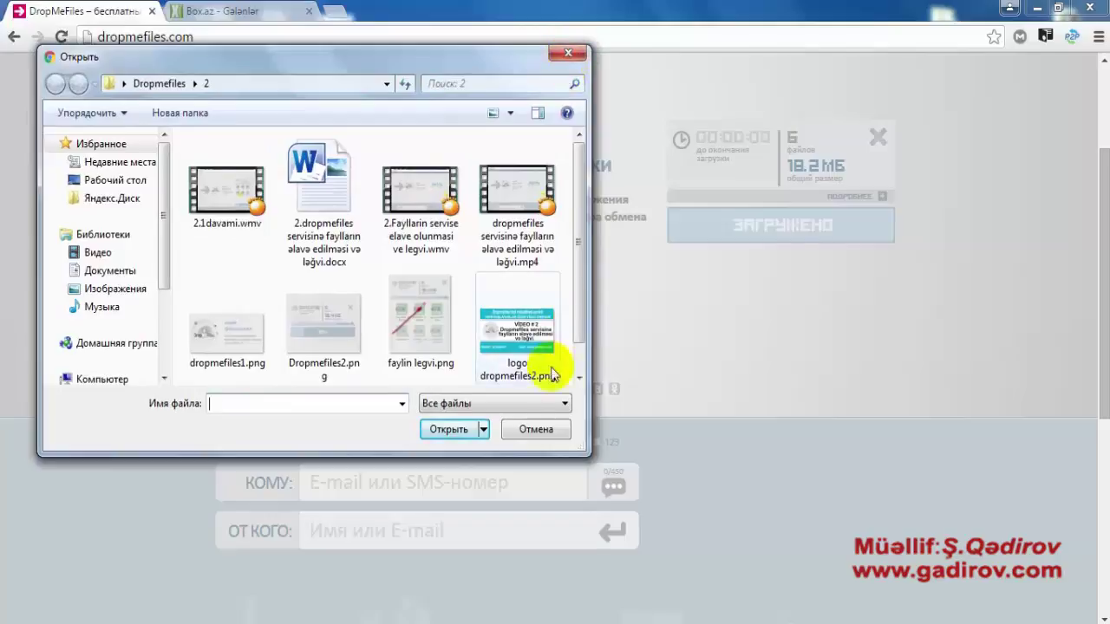
click(568, 56)
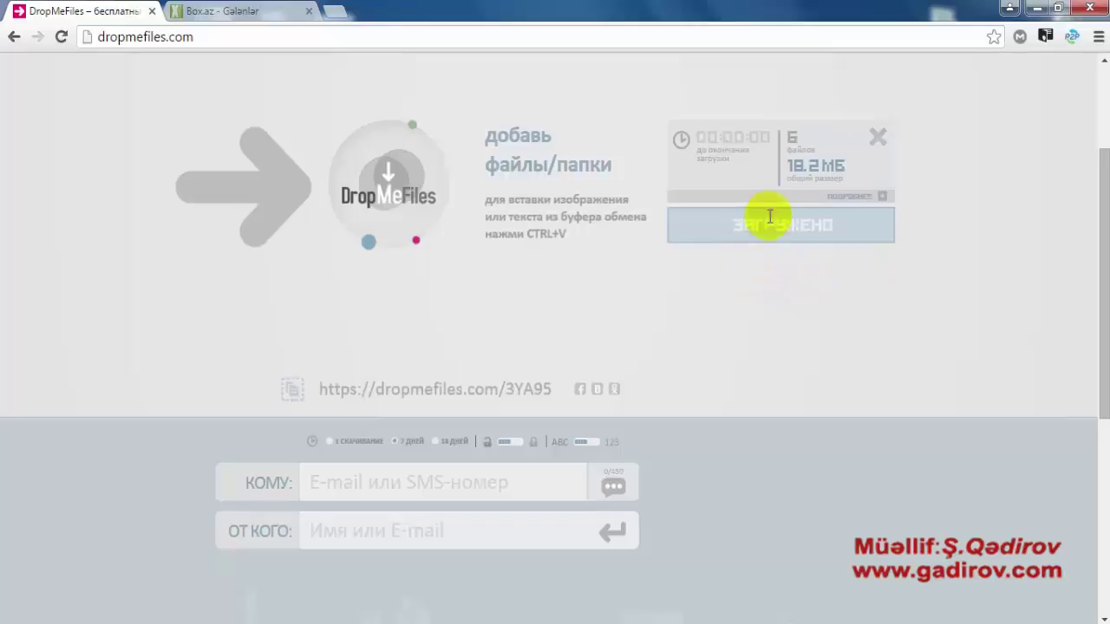
double_click(793, 137)
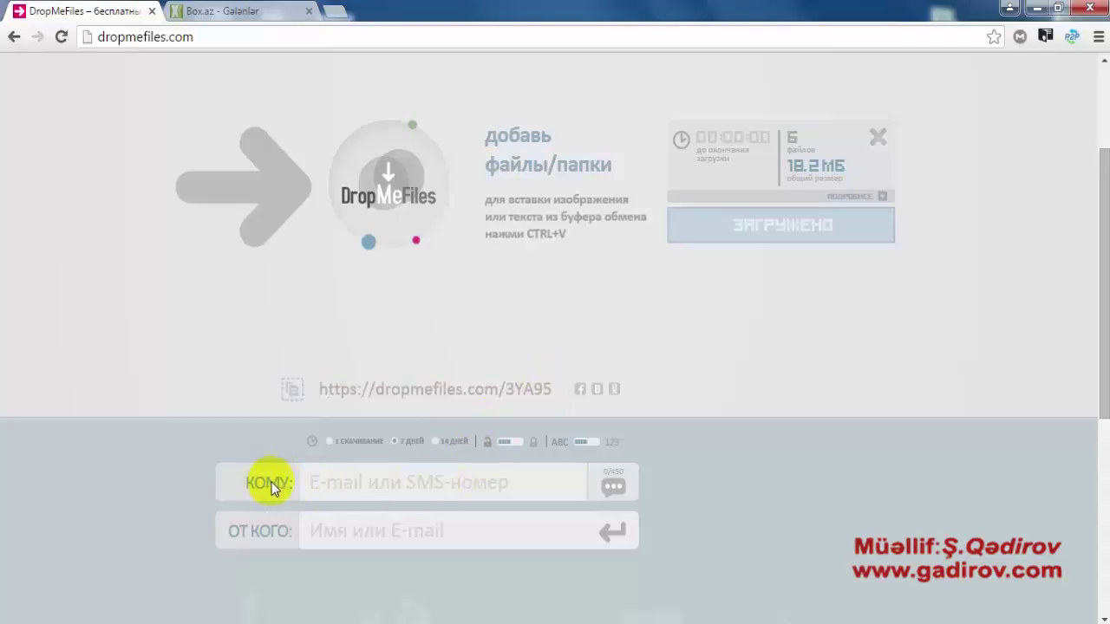
Send the share link to the recipient's Box.az e-mail address with 'admin' as the sender name
click(350, 483)
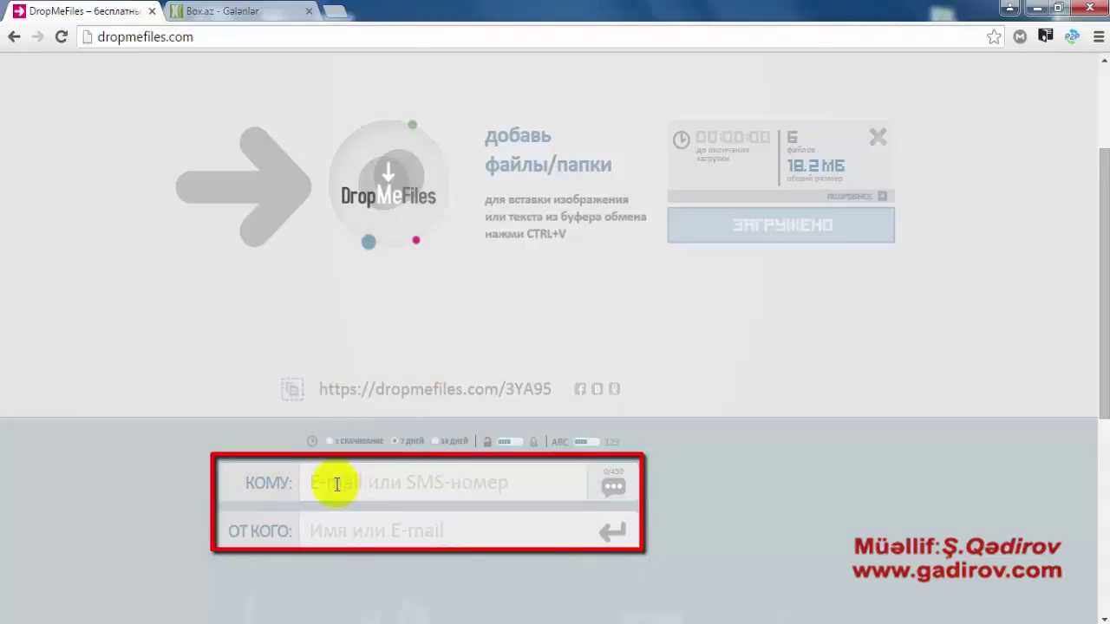
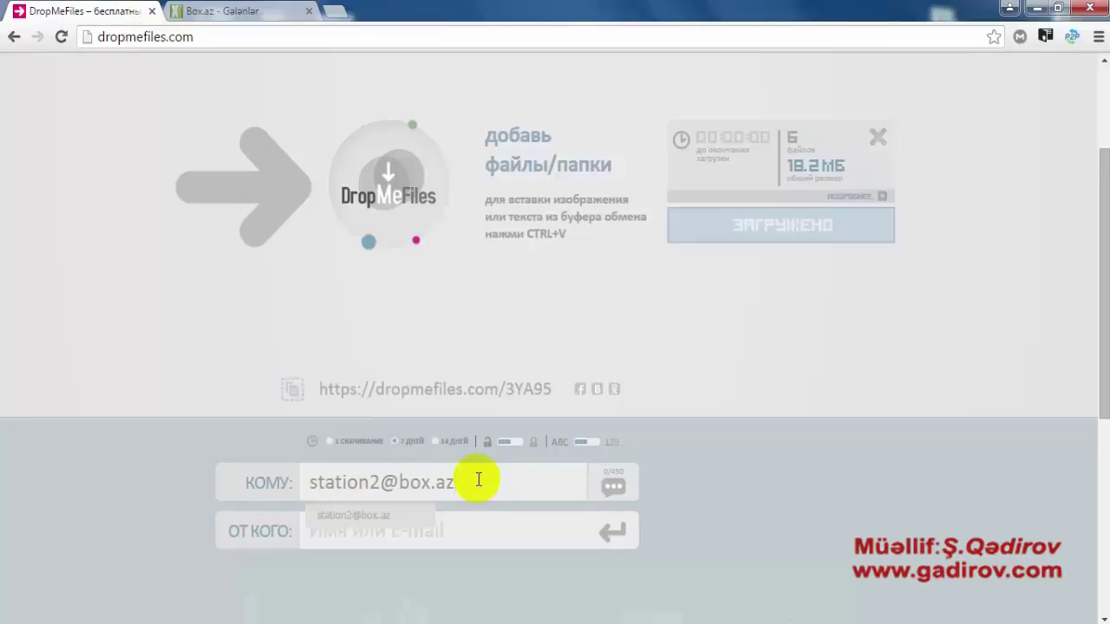
click(439, 533)
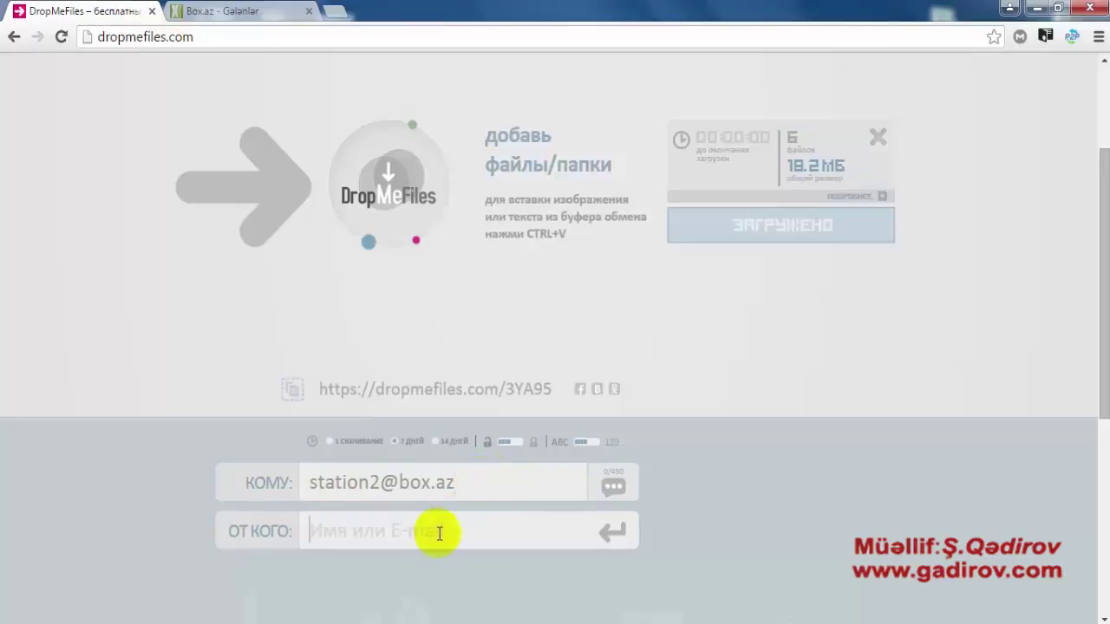
text(admin)
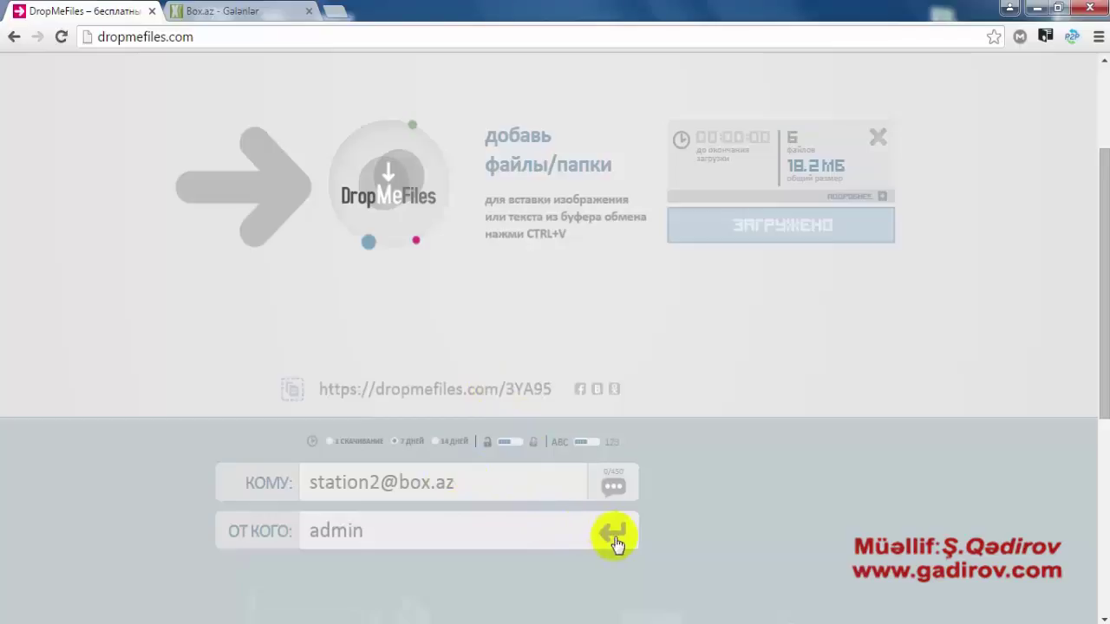
key(Return)
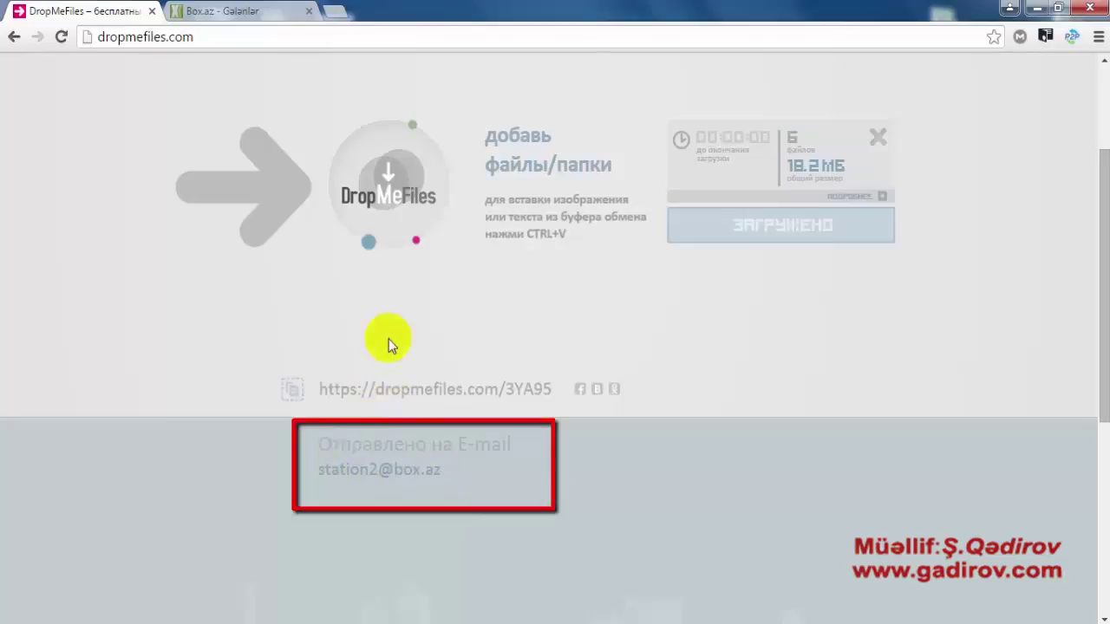
Refresh the Box.az inbox and open the DropMeFiles e-mail listing 6 files, 18.2 MB
click(234, 12)
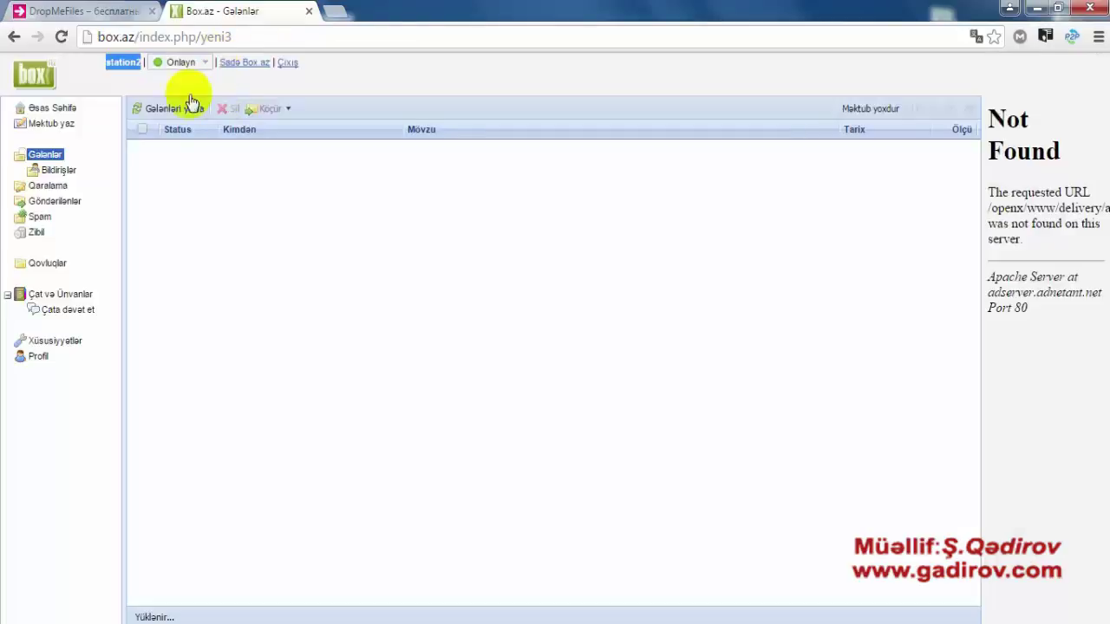
click(60, 163)
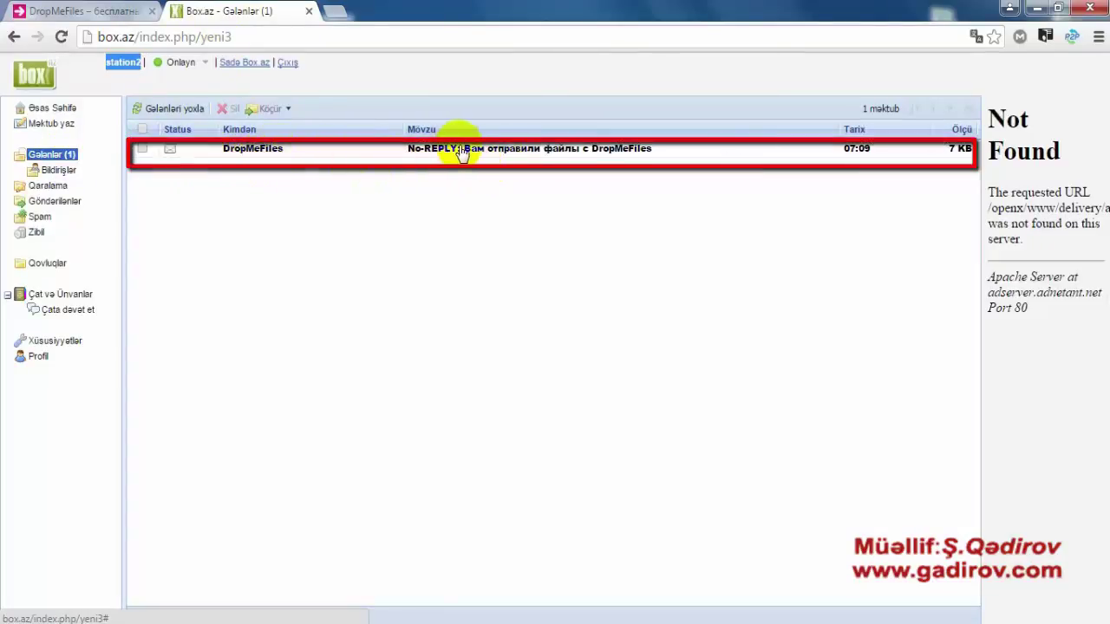
click(271, 152)
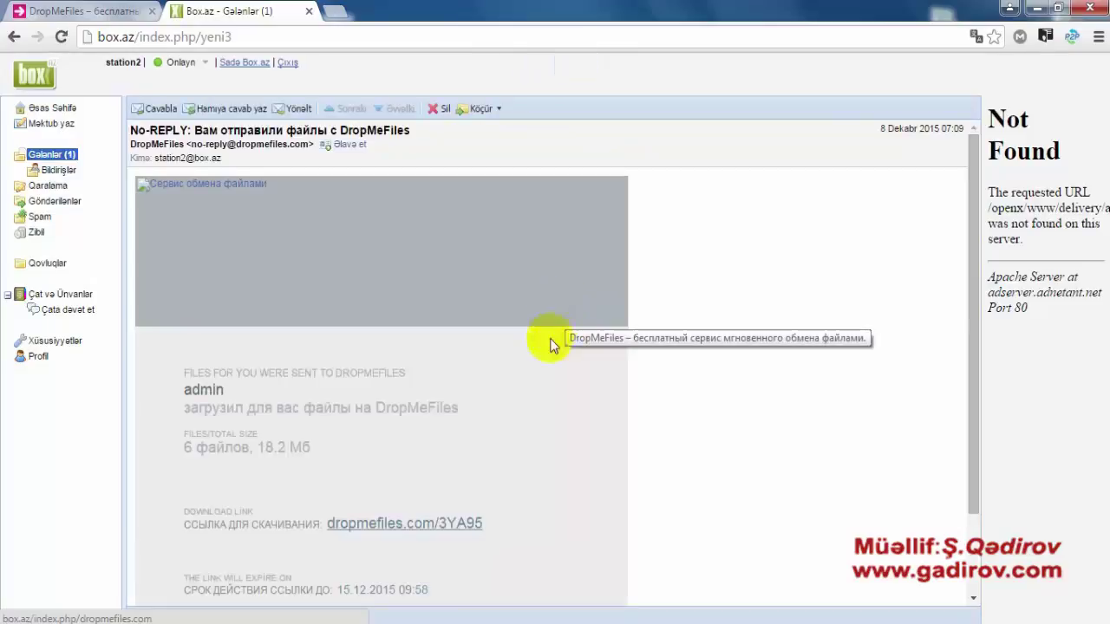
scroll(534, 370, down, 2)
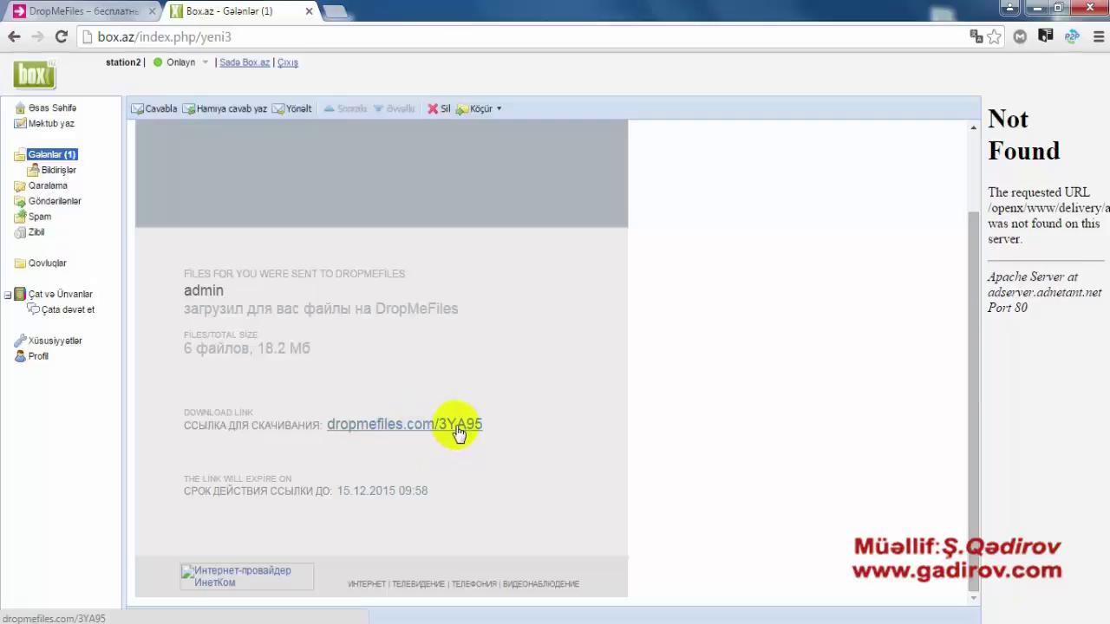
click(409, 427)
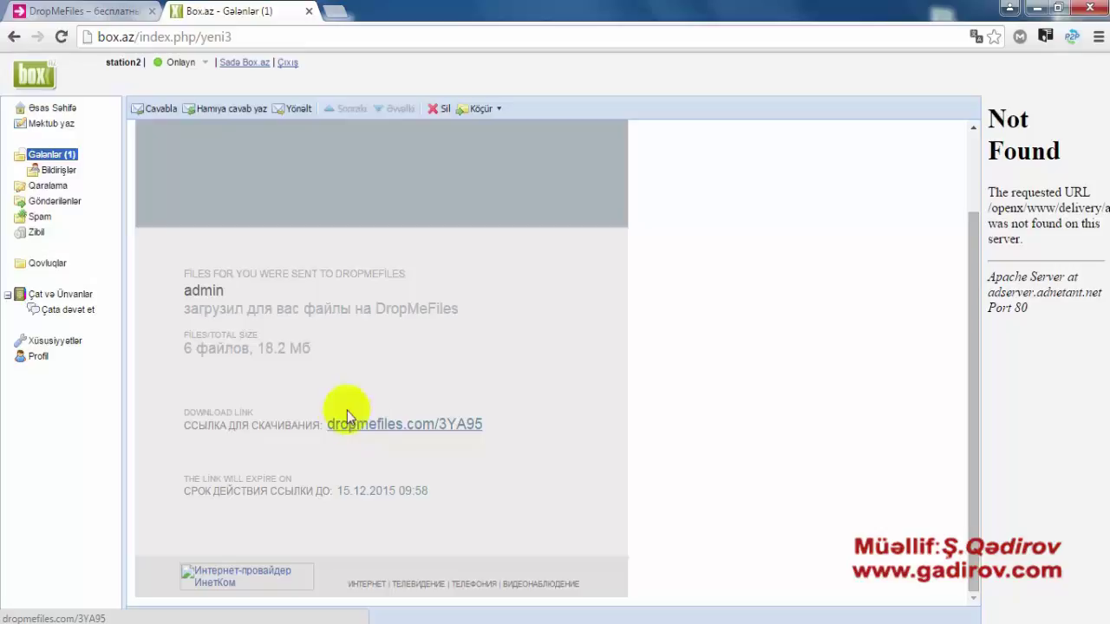
right_click(404, 424)
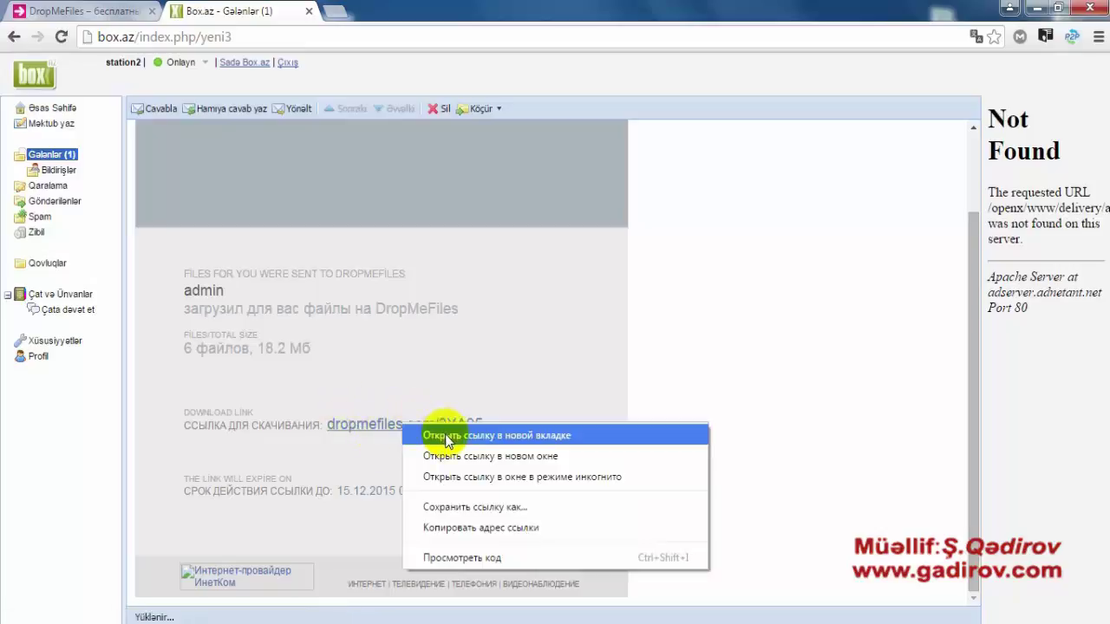
click(449, 435)
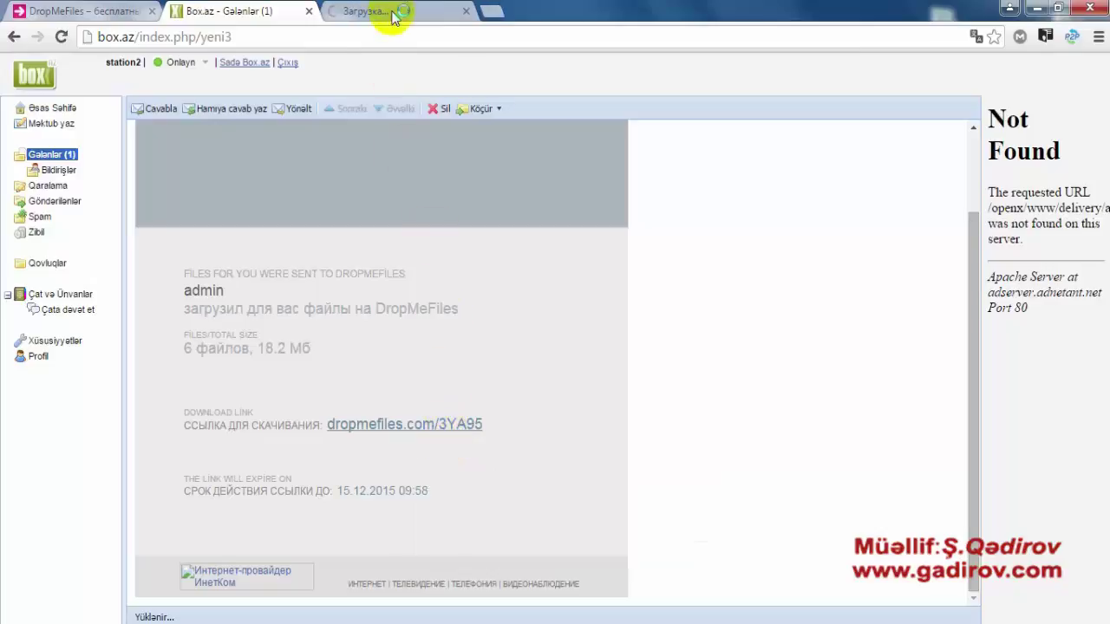
click(394, 12)
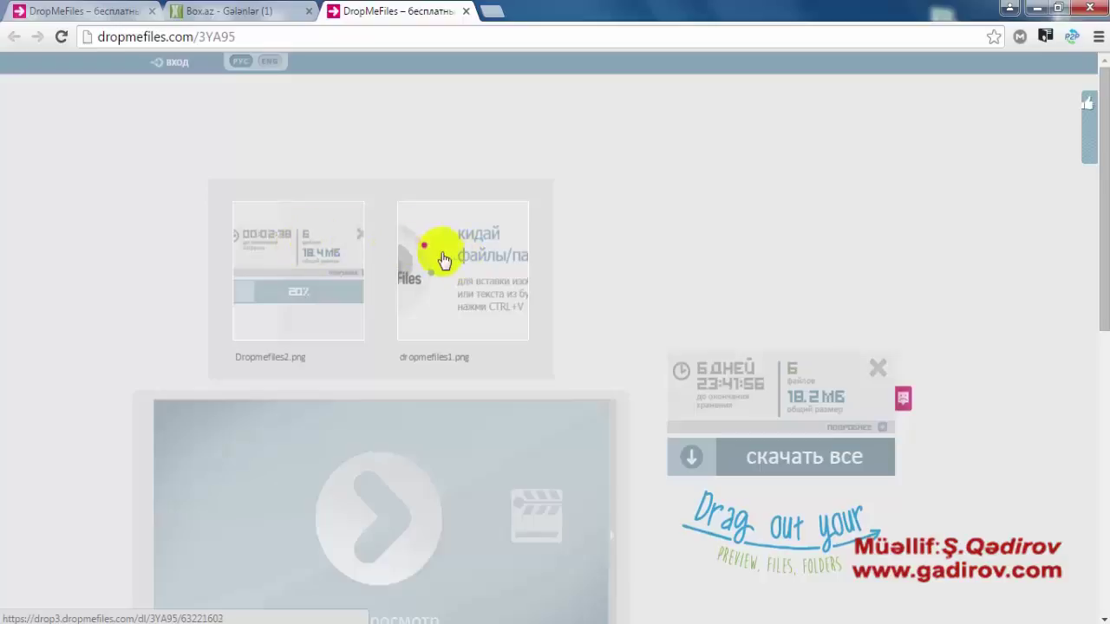
scroll(587, 346, down, 2)
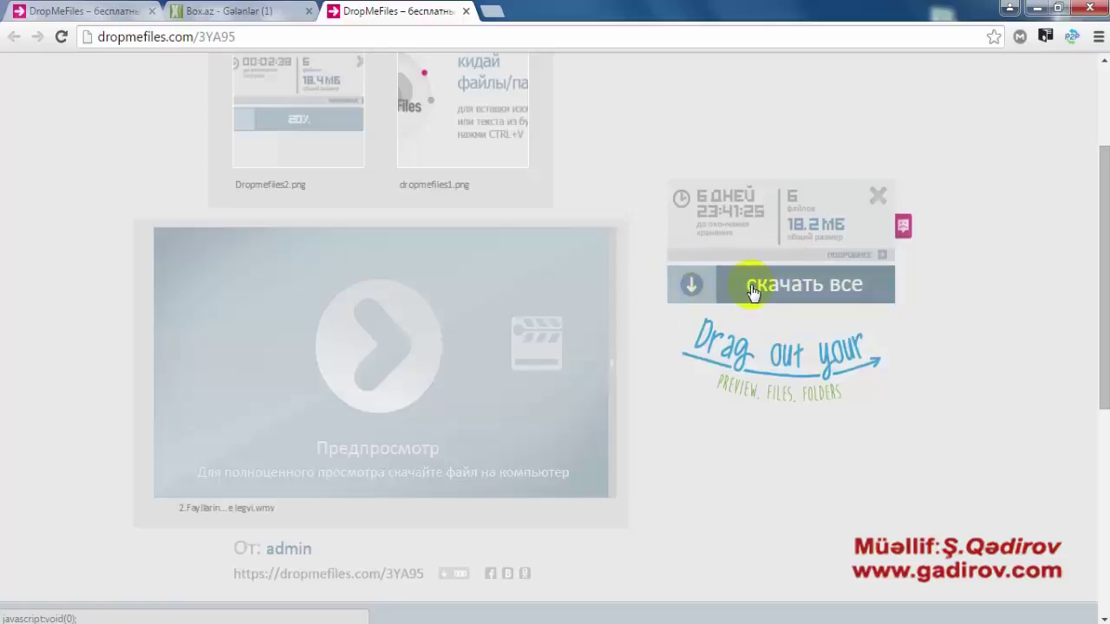
click(752, 291)
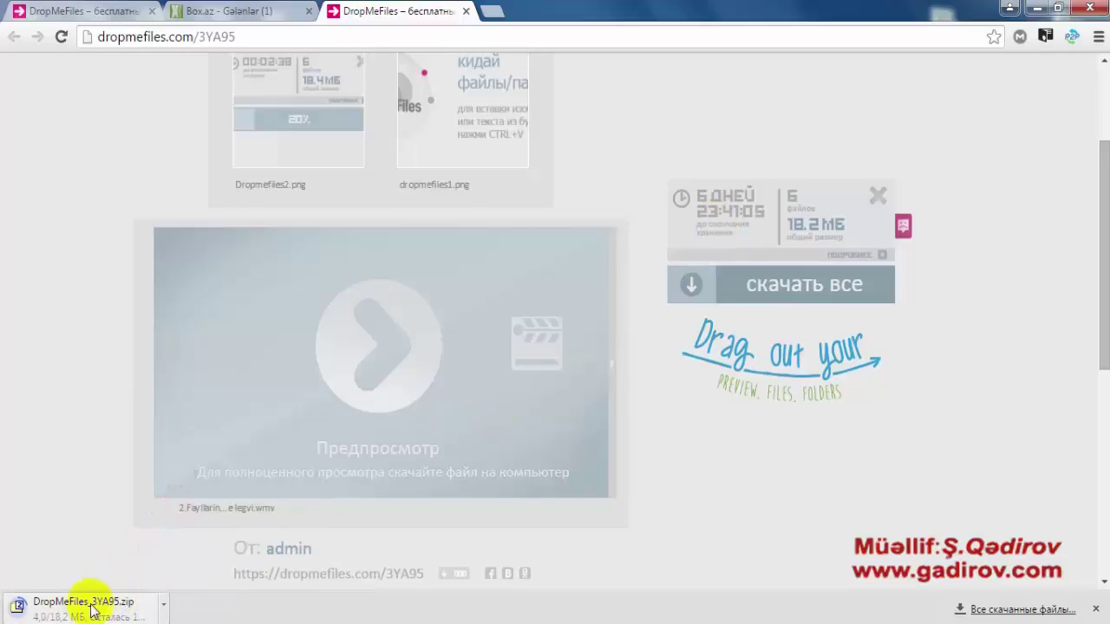
click(885, 258)
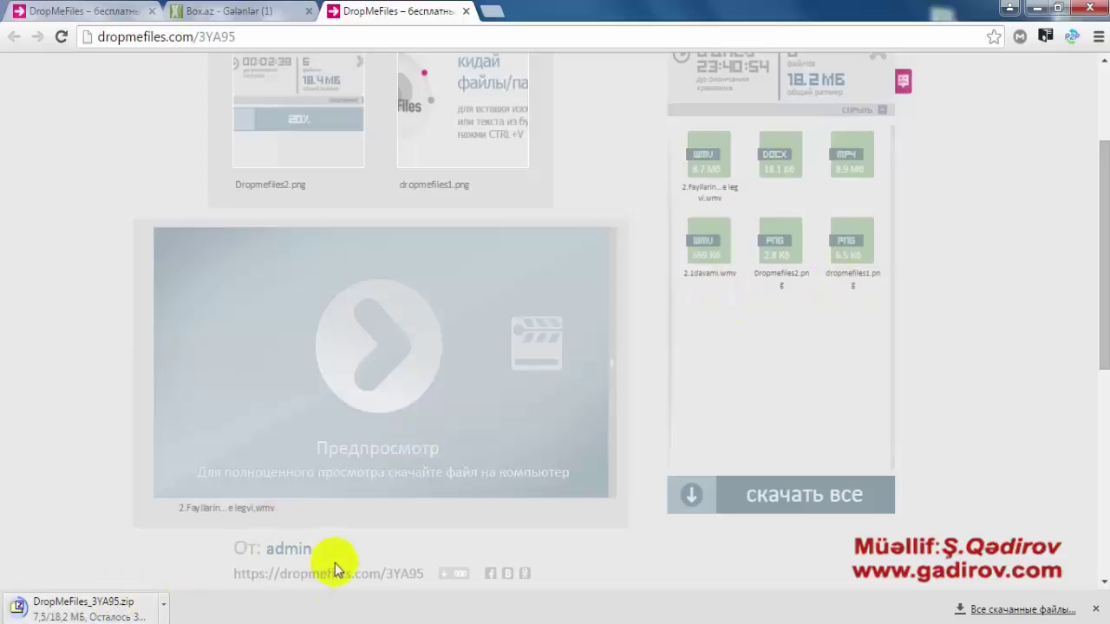
click(882, 116)
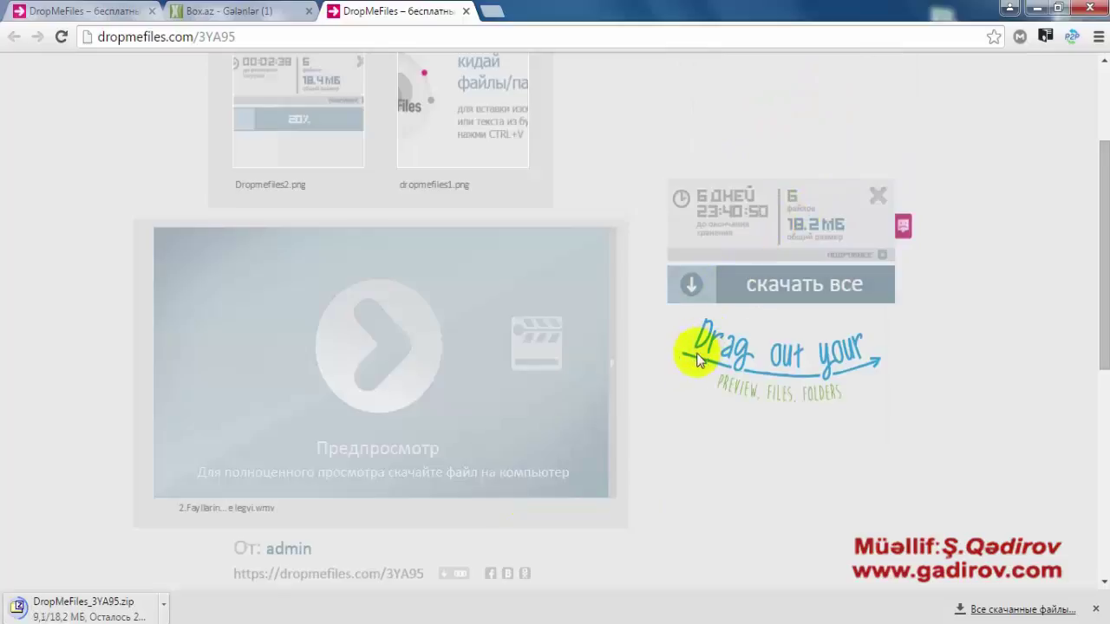